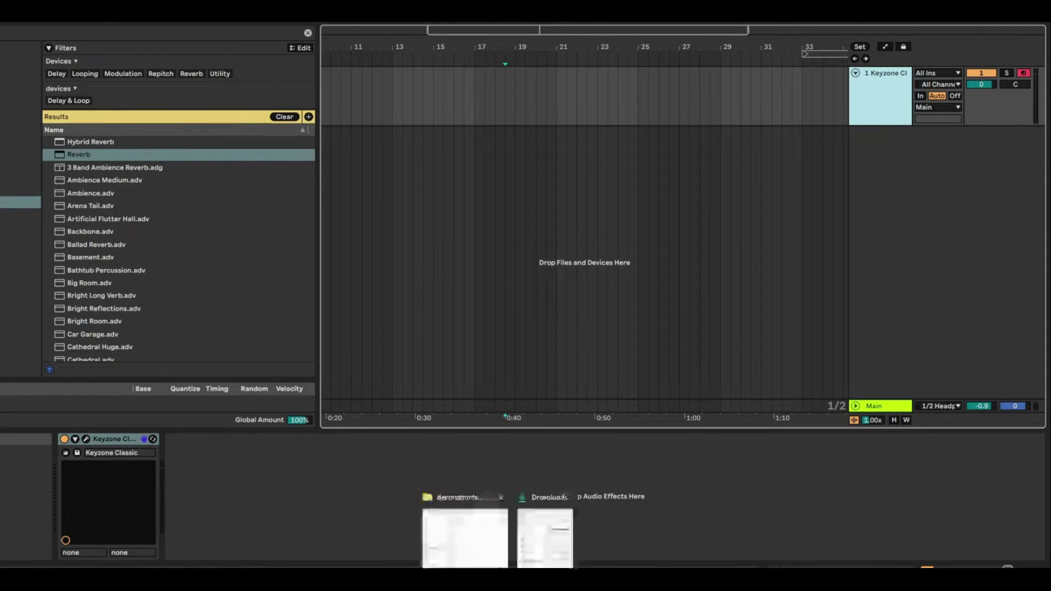
Step: Import utility side.mp4 from the deconstructed double bass Project folder onto a new track at bar 13 and play it
left_click(464, 534)
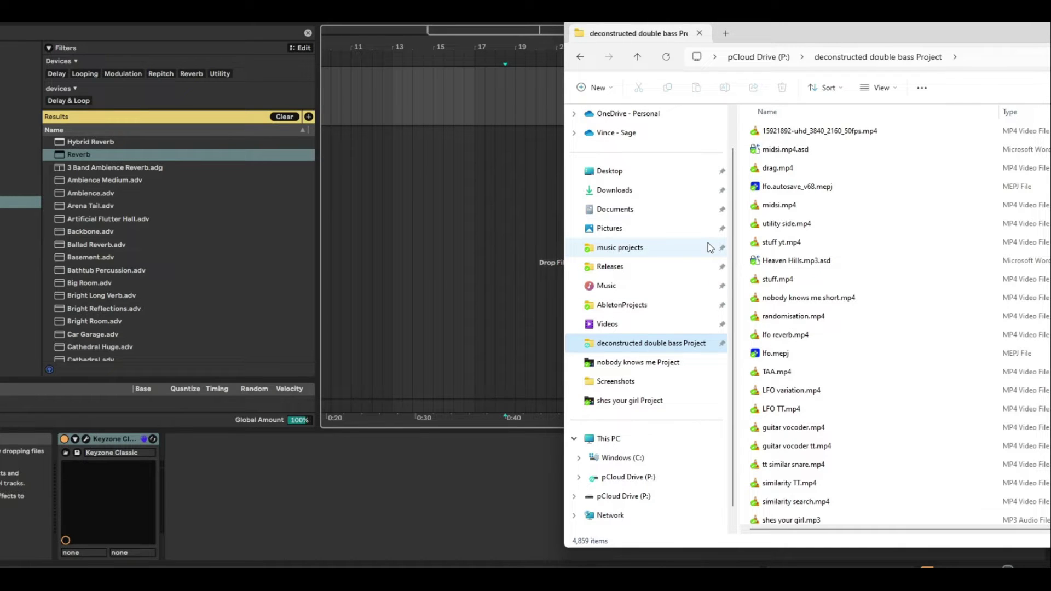
left_click_drag(797, 225, 393, 176)
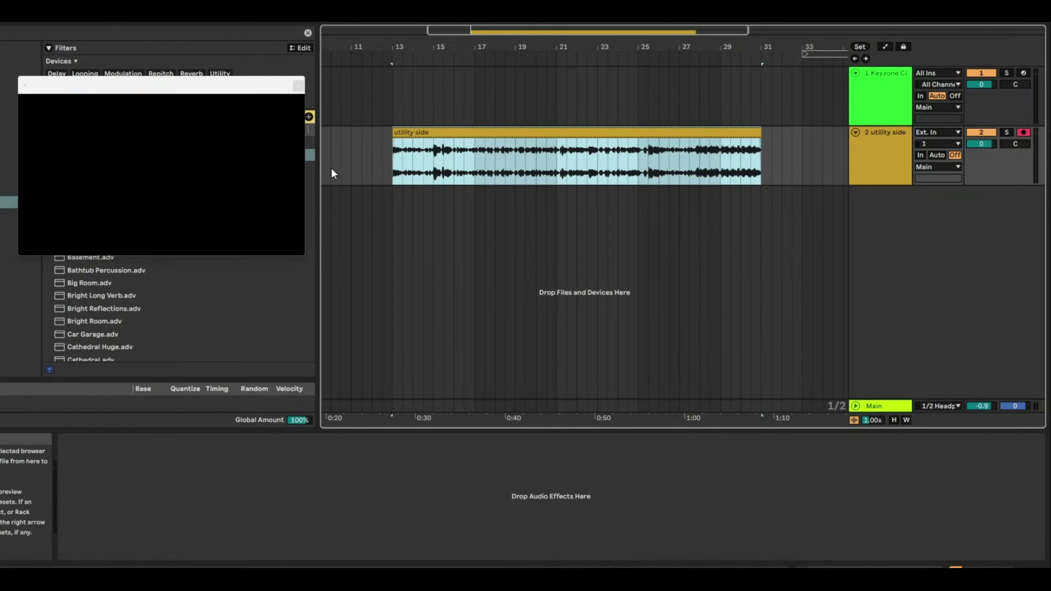
key("space")
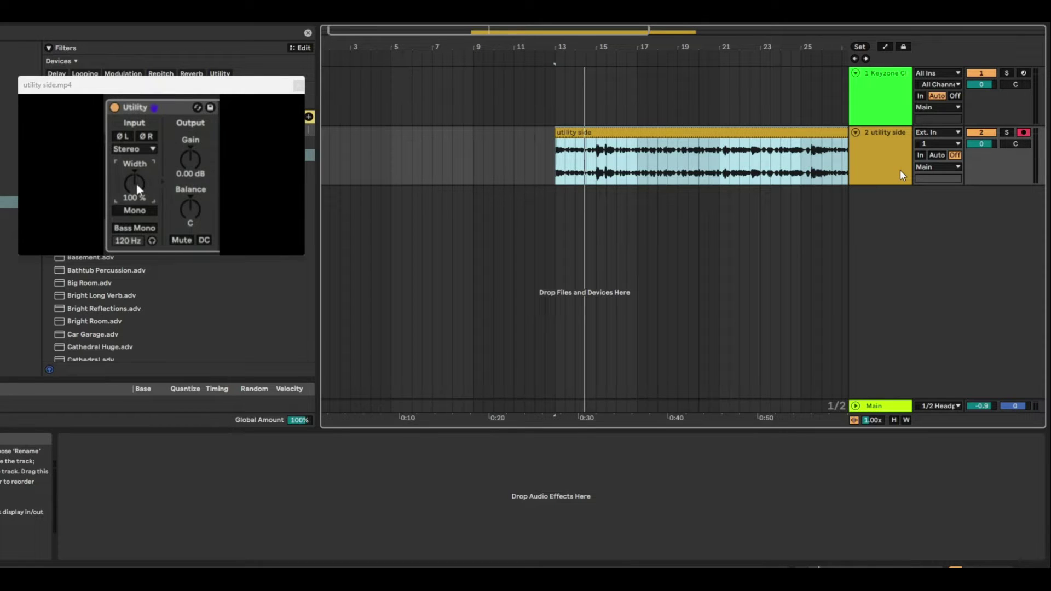
Step: Play the utility side clip with its track switched off and back on, and set the track volume to -5.0 dB
left_click(657, 181)
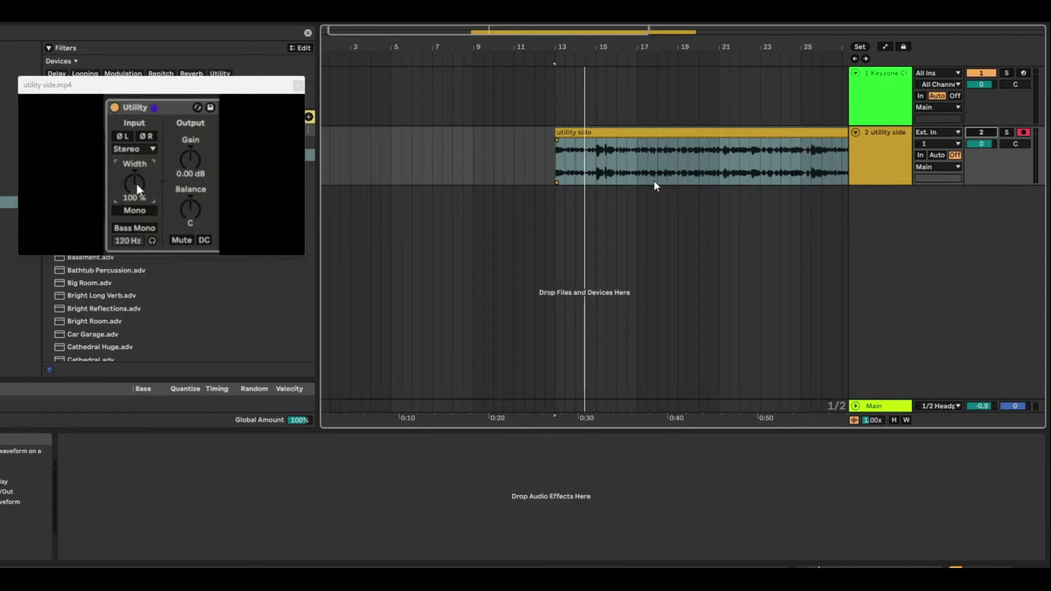
key("space")
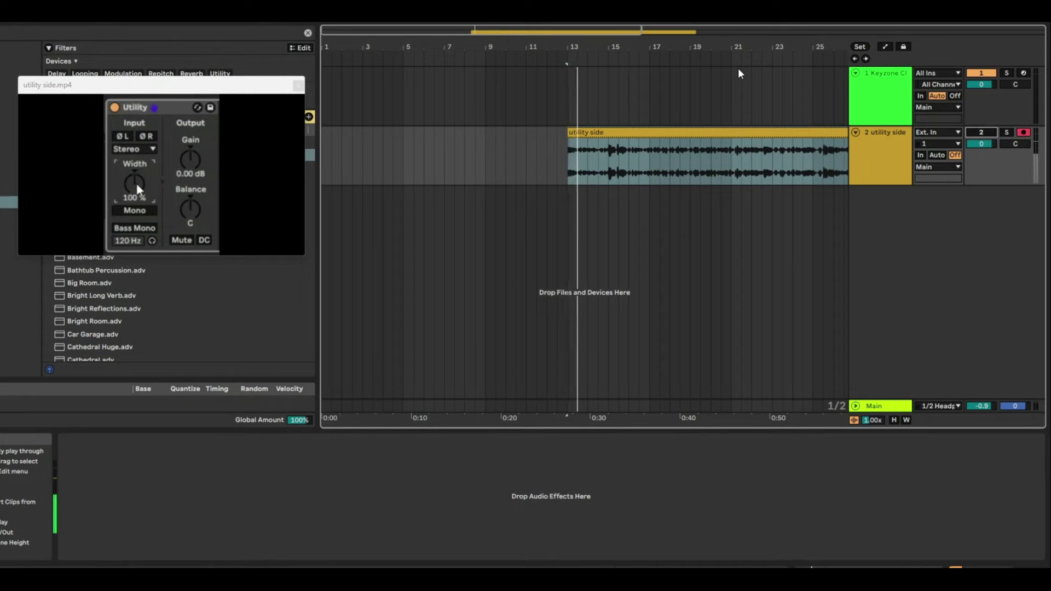
left_click(982, 133)
left_click_drag(982, 147, 983, 161)
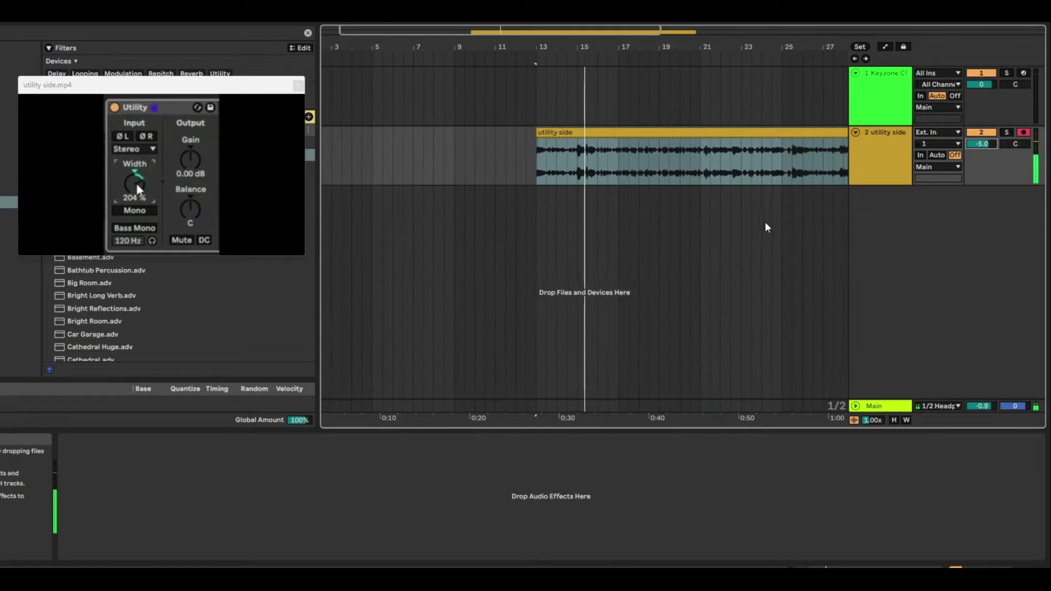
key("space")
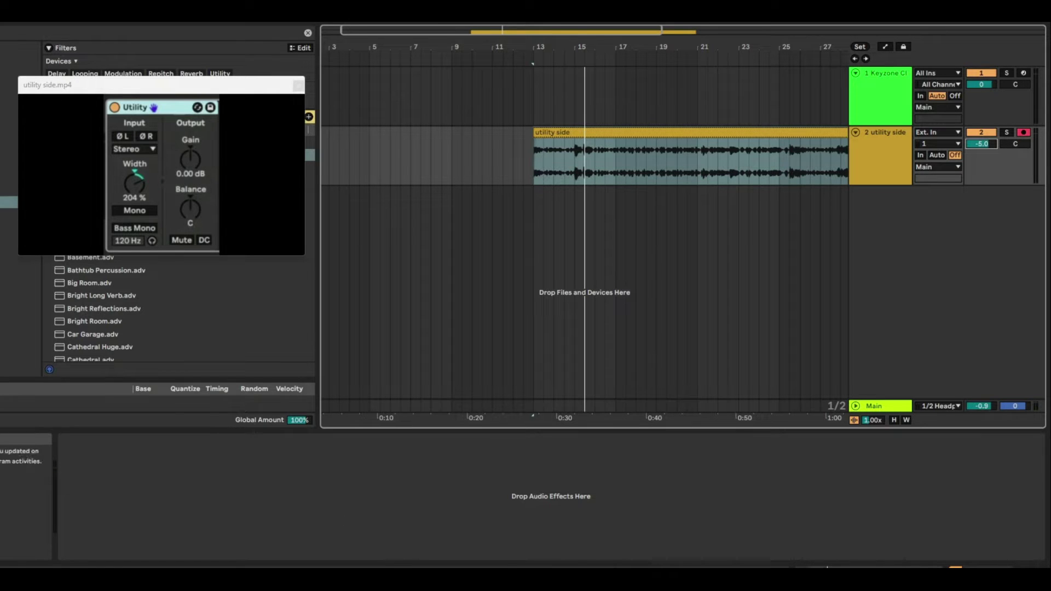
Step: Import 15921892-uhd_3840_2160_50fps.mp4 onto a new track below utility side at bar 11 and play it
mouse_move(498, 581)
left_click(497, 543)
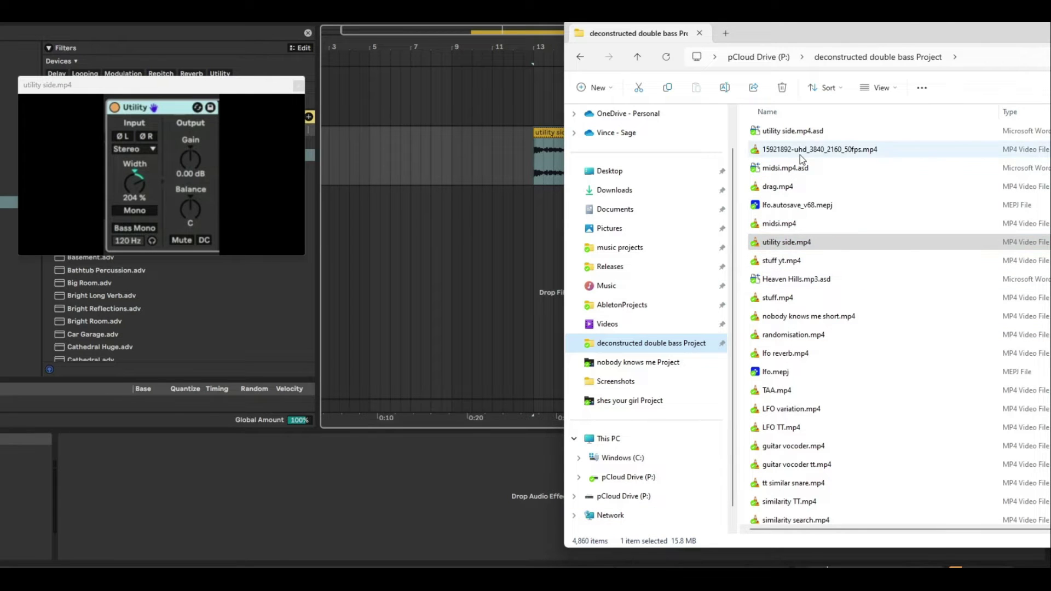
left_click_drag(799, 154, 491, 209)
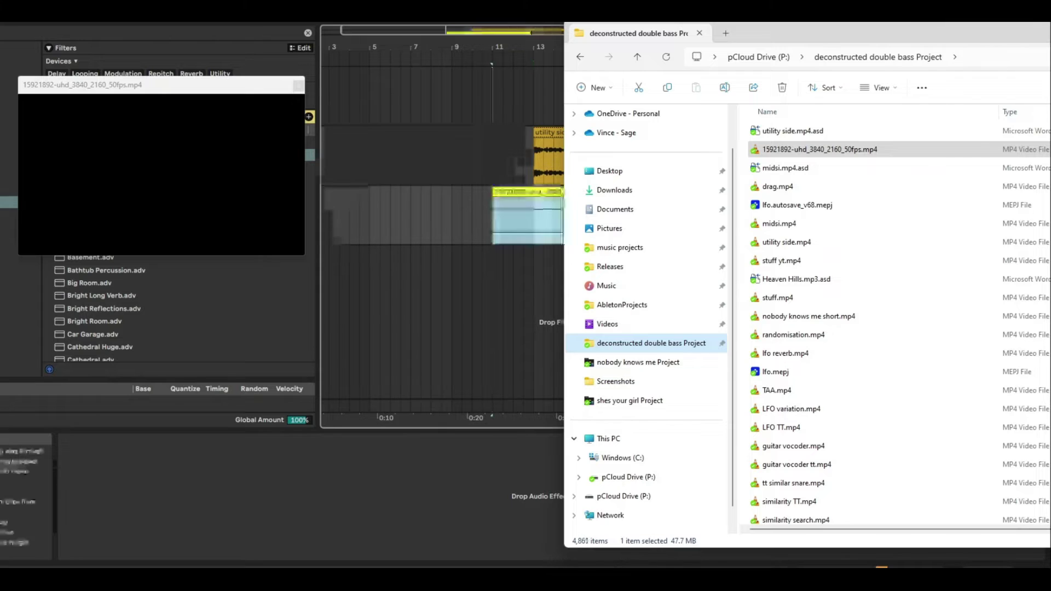
left_click(549, 194)
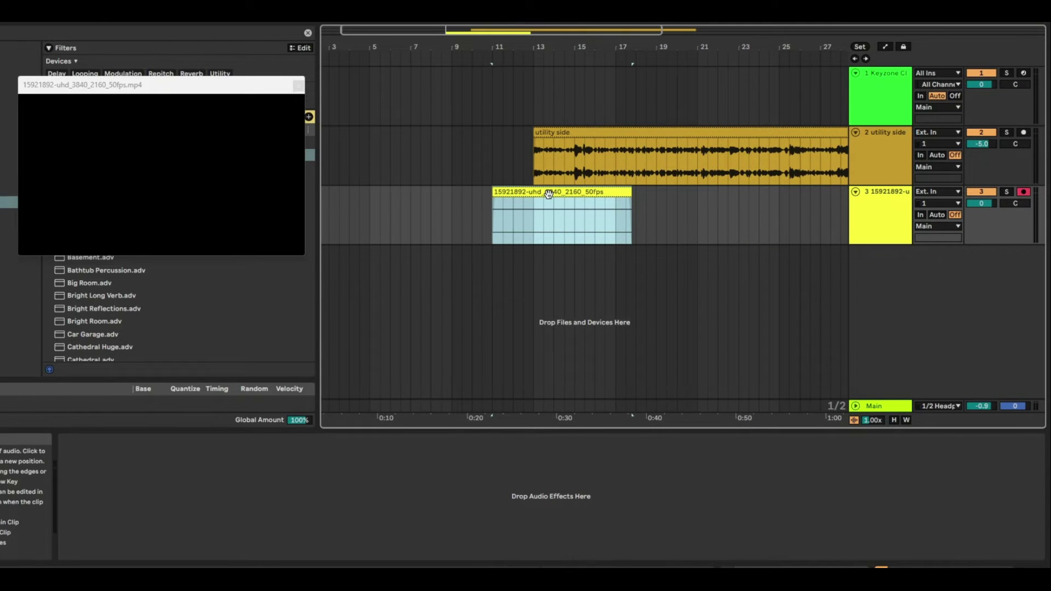
key("space")
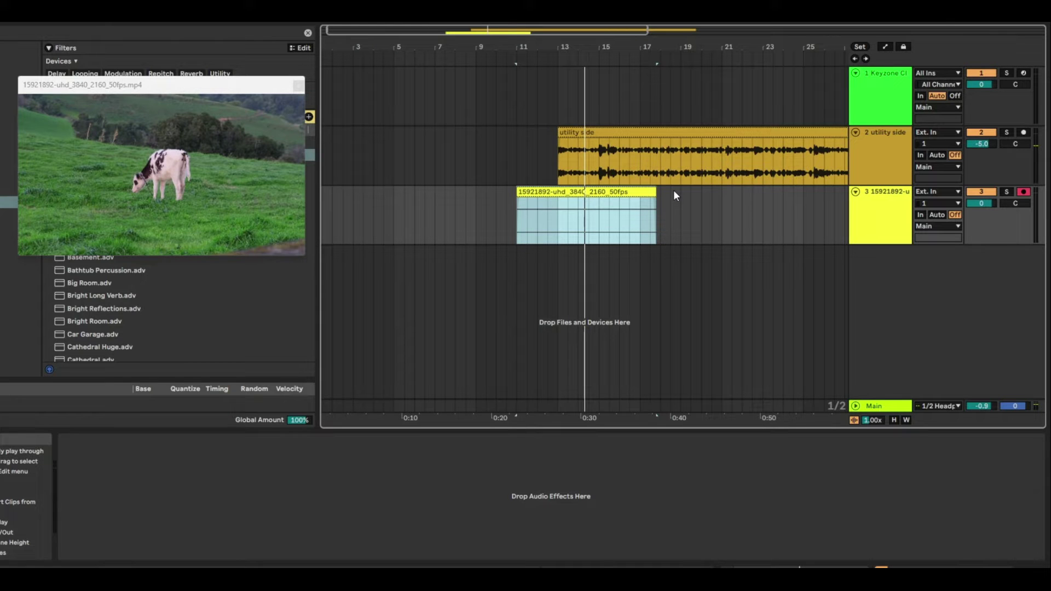
Step: Import drag.mp4 onto a new fourth track near bar 11 and play the arrangement from around its start
mouse_move(498, 578)
left_click(465, 535)
left_click_drag(790, 211, 533, 284)
left_click(541, 53)
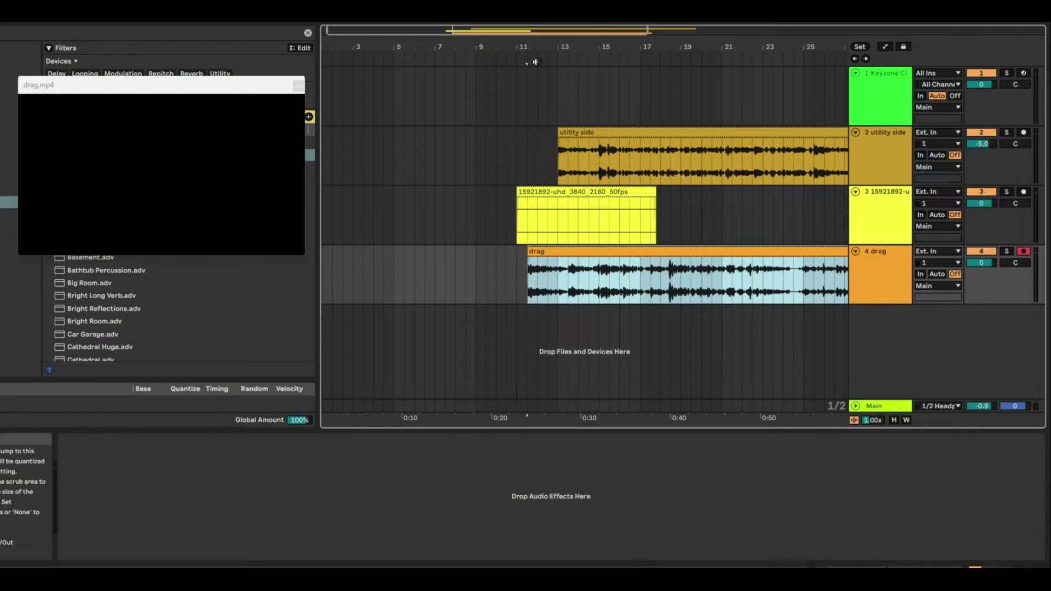
left_click(536, 62)
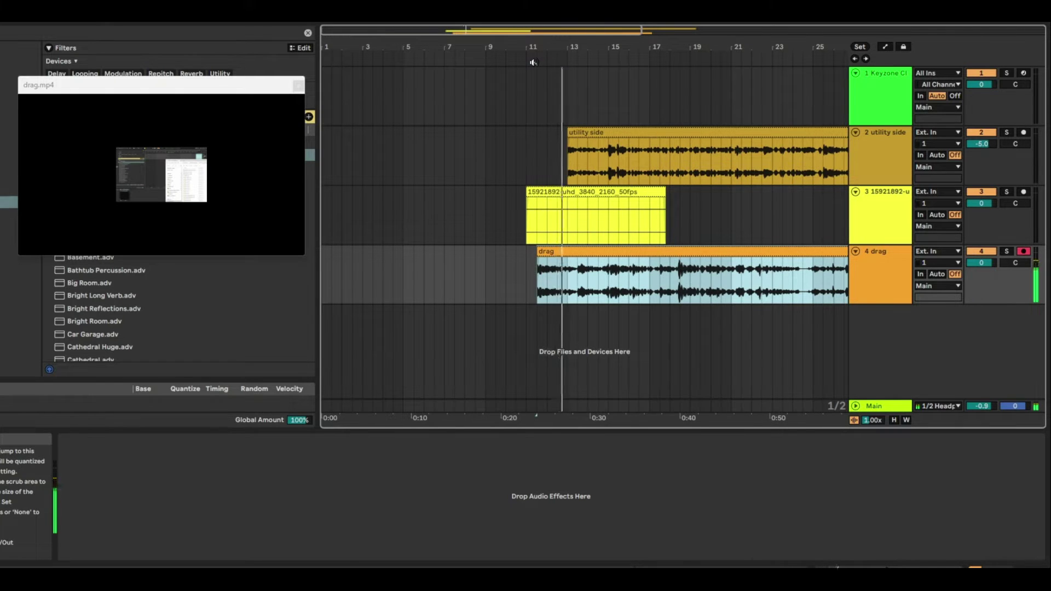
left_click(534, 62)
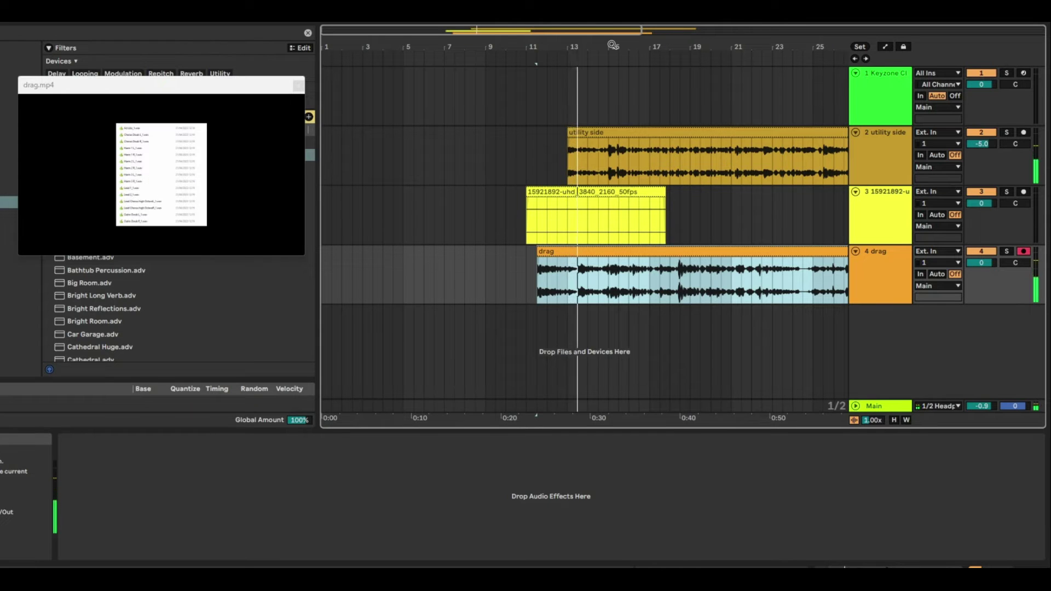
key("space")
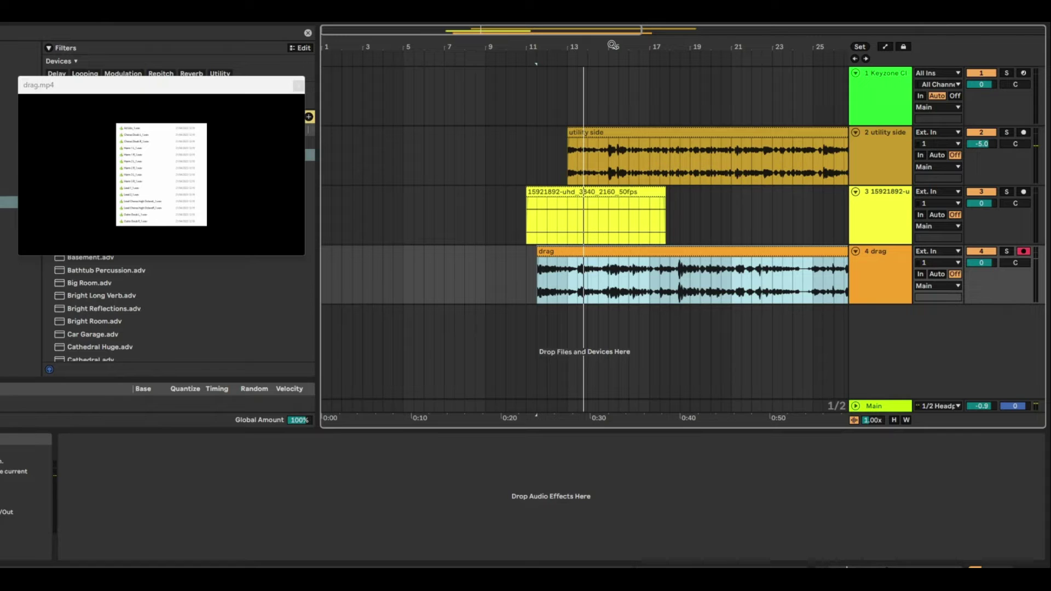
Step: Play the arrangement from the start of the 15921892-uhd clip to check which video the preview shows
left_click(553, 190)
left_click(544, 192)
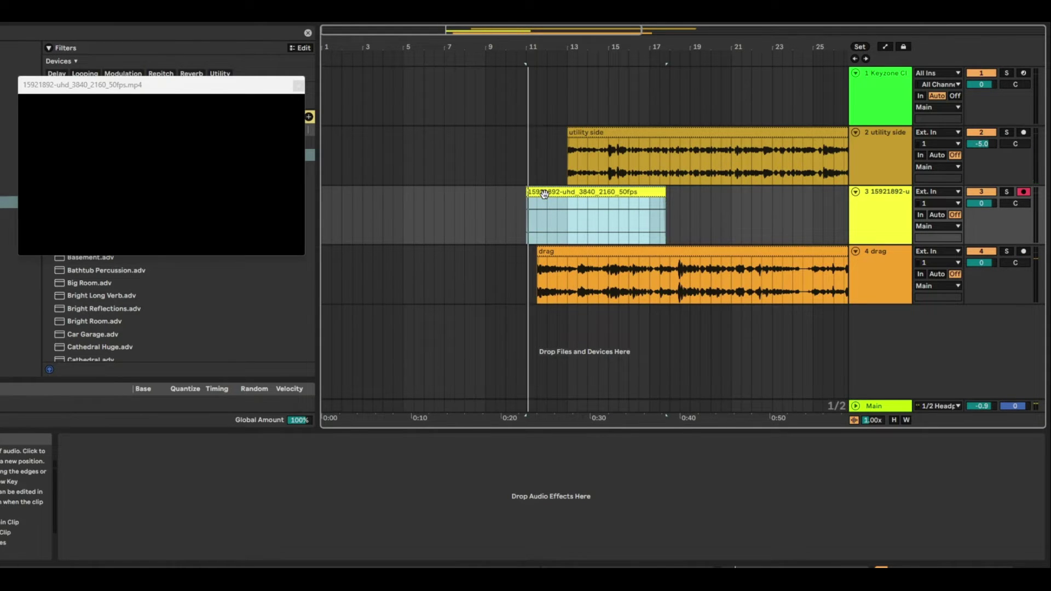
key("space")
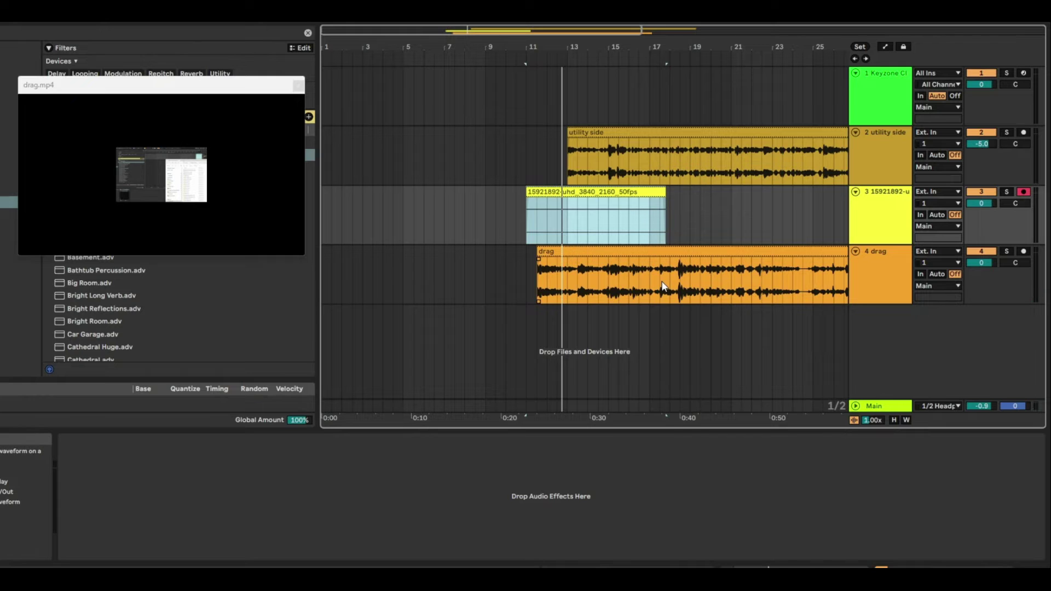
Step: Move the 15921892-uhd track below the drag track and play the arrangement from that clip's start
left_click(871, 225)
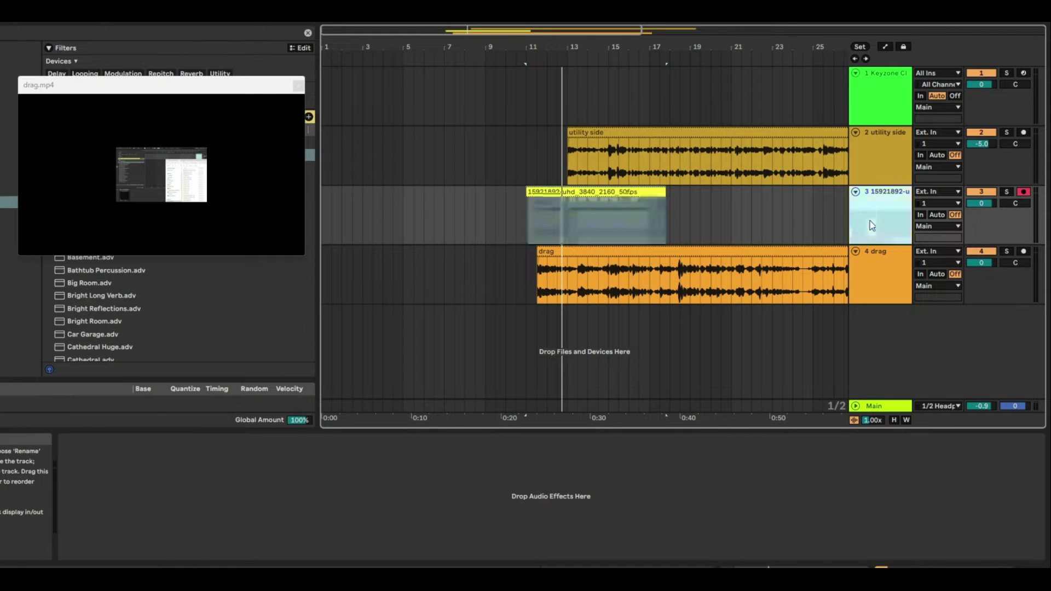
left_click_drag(872, 310, 873, 310)
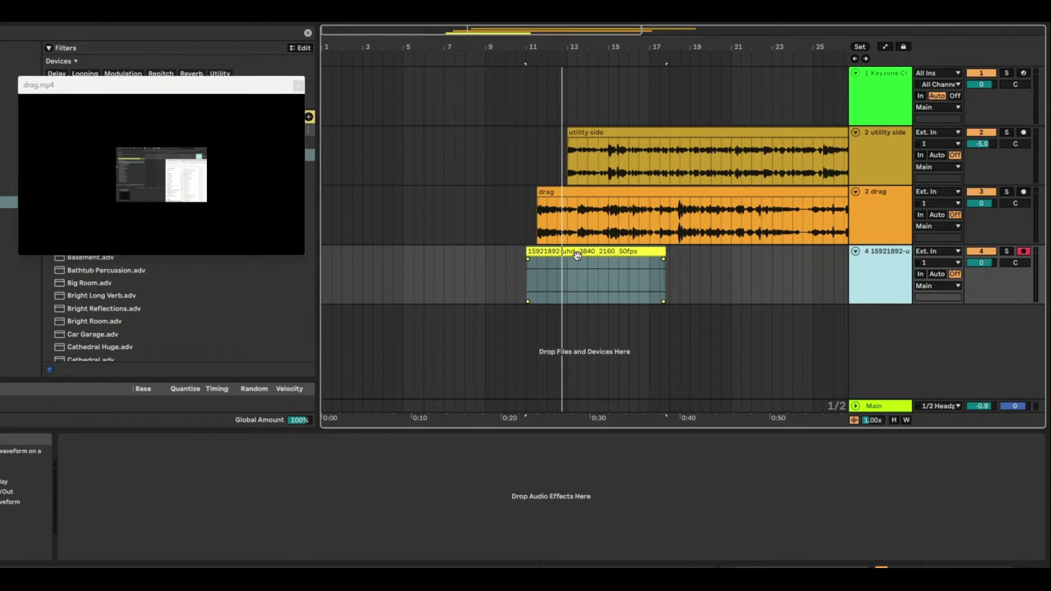
left_click(557, 255)
key("space")
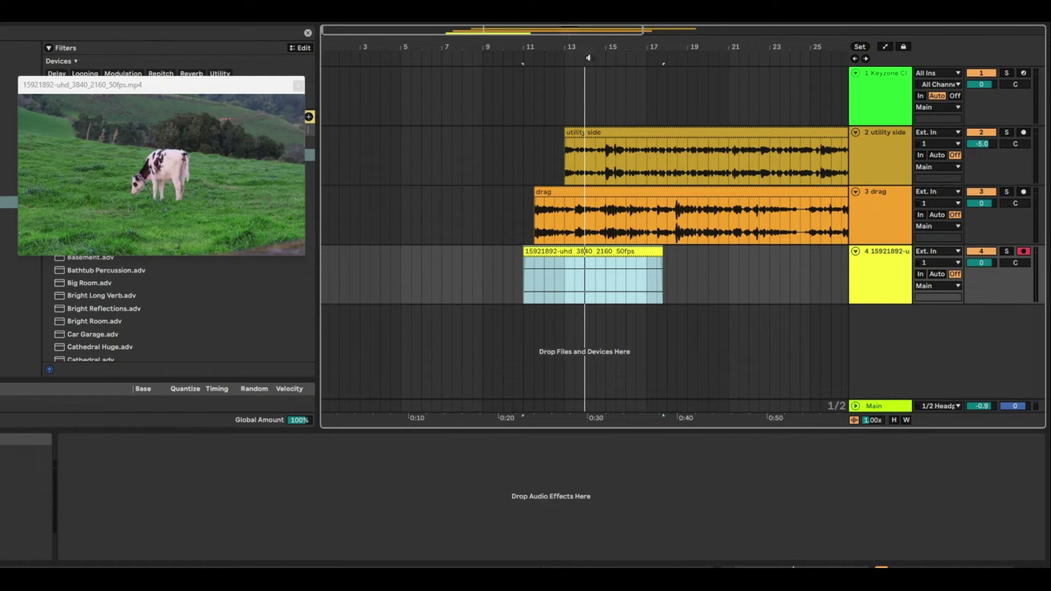
Step: Cut out a section of one bar and two beats, starting at bar 13, from the 15921892-uhd clip
left_click_drag(583, 156, 613, 164)
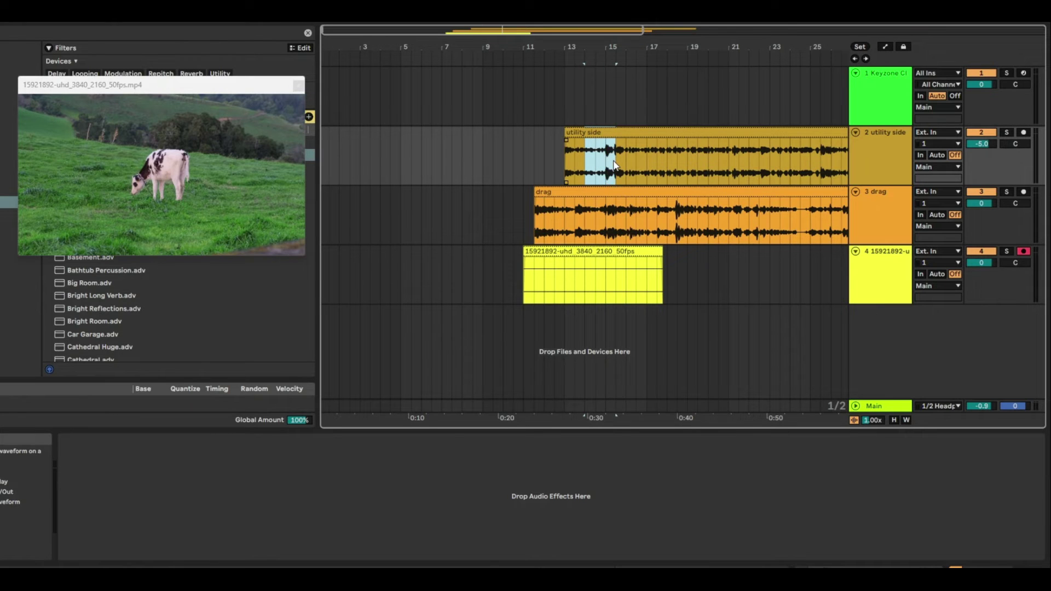
left_click_drag(566, 273, 598, 277)
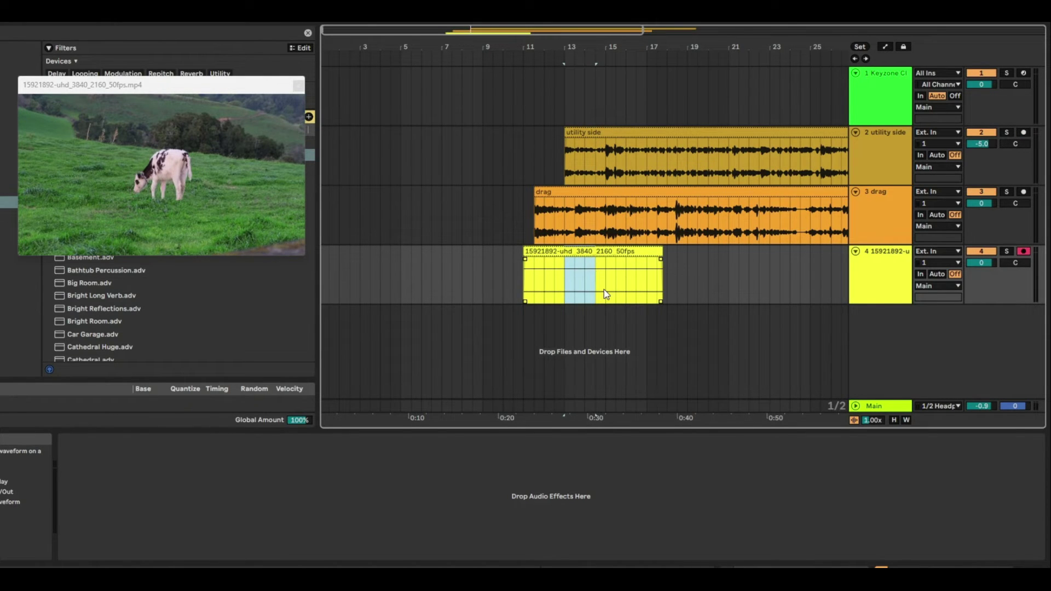
key("ctrl+e")
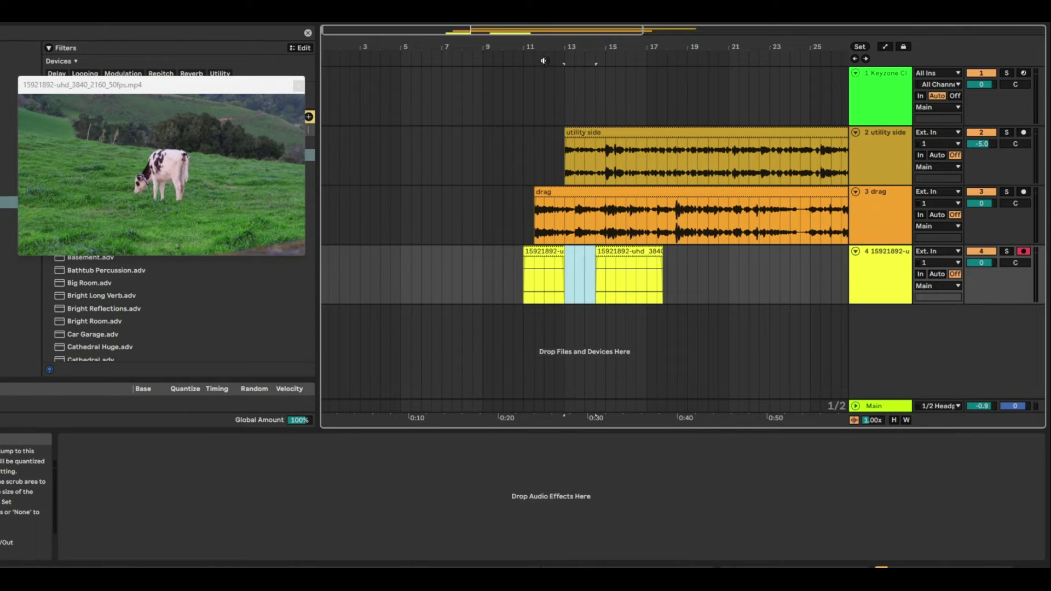
Step: Deactivate the drag and utility side tracks and play the arrangement from around bar 11 across the gap
left_click(974, 192)
left_click(982, 133)
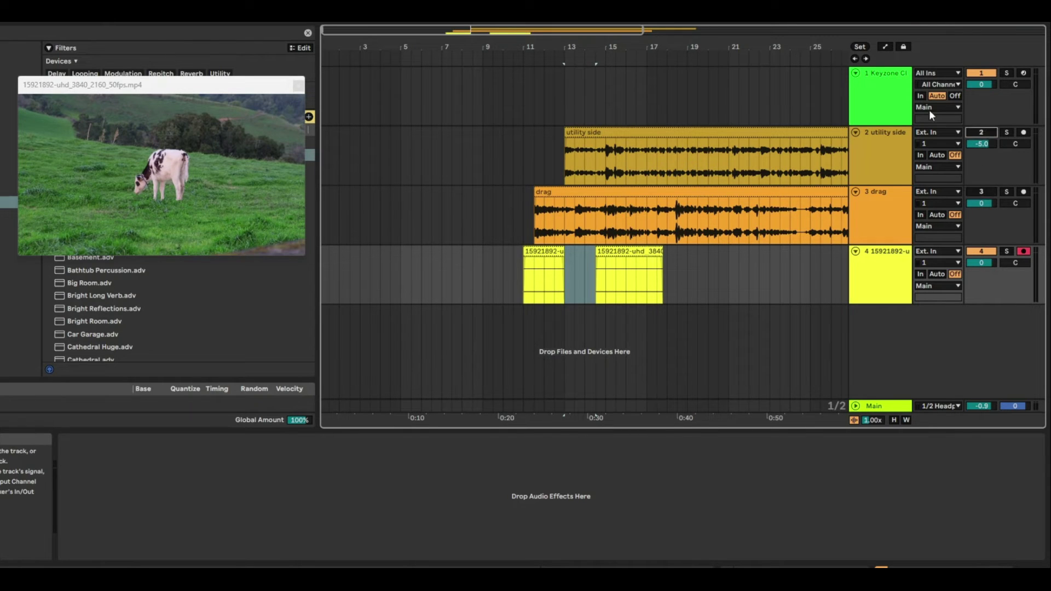
left_click(543, 57)
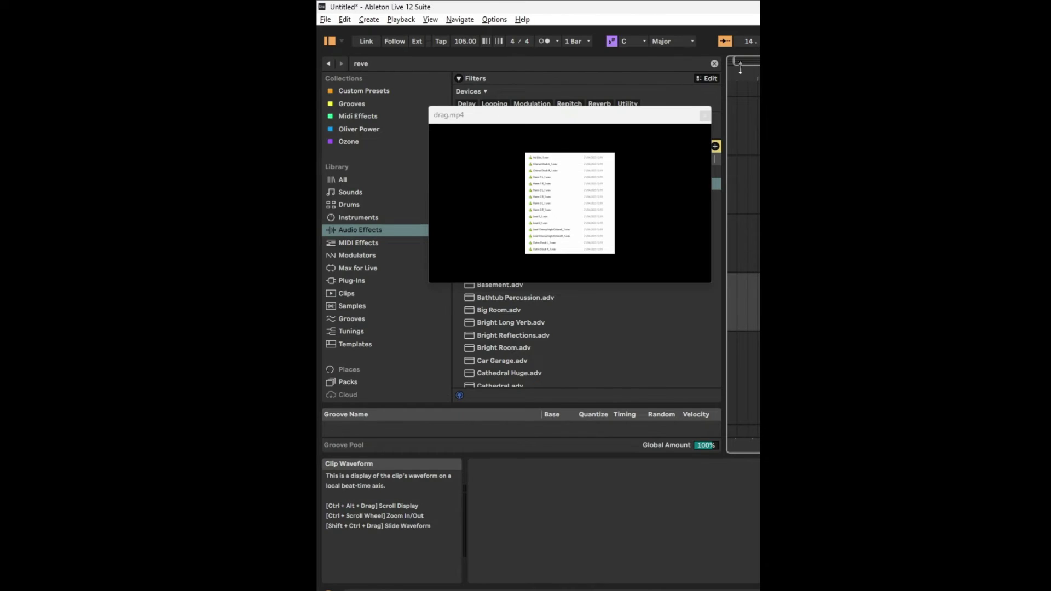
Step: Open the audio/video export settings and turn on Encode PCM and Create Video
left_click(325, 21)
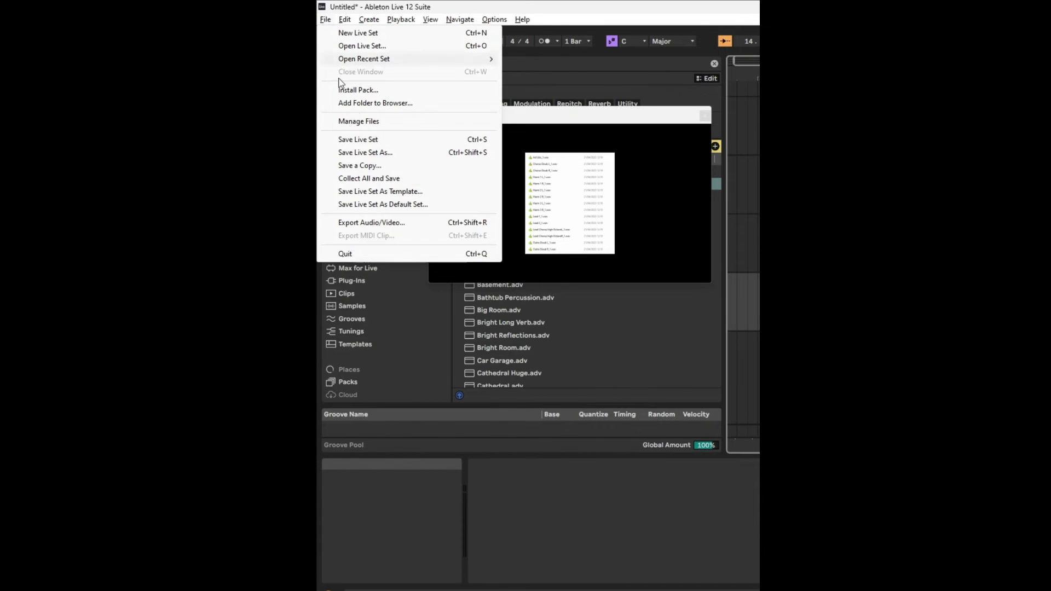
left_click(383, 221)
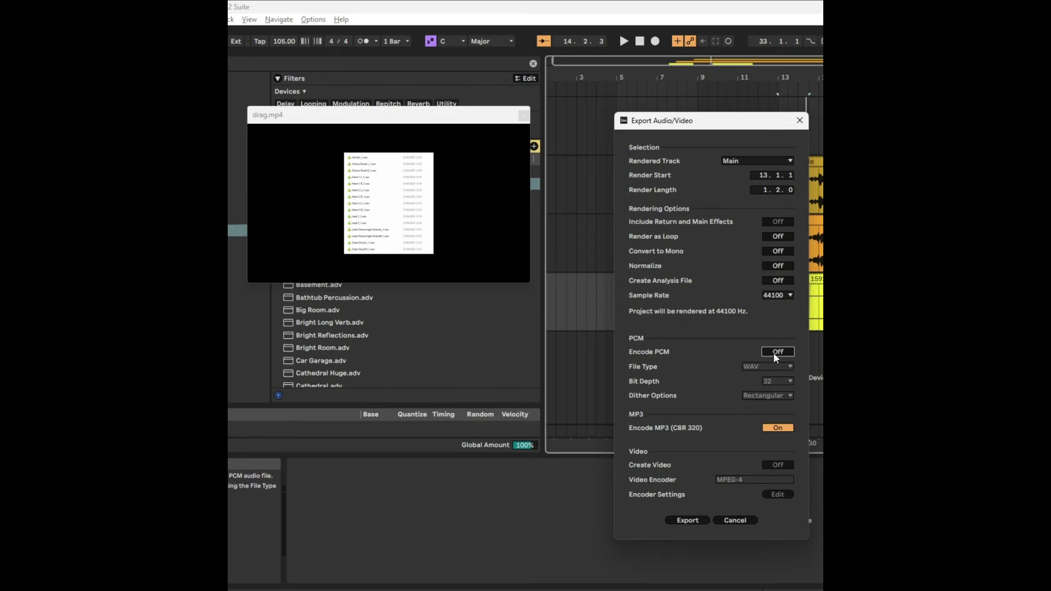
left_click(774, 353)
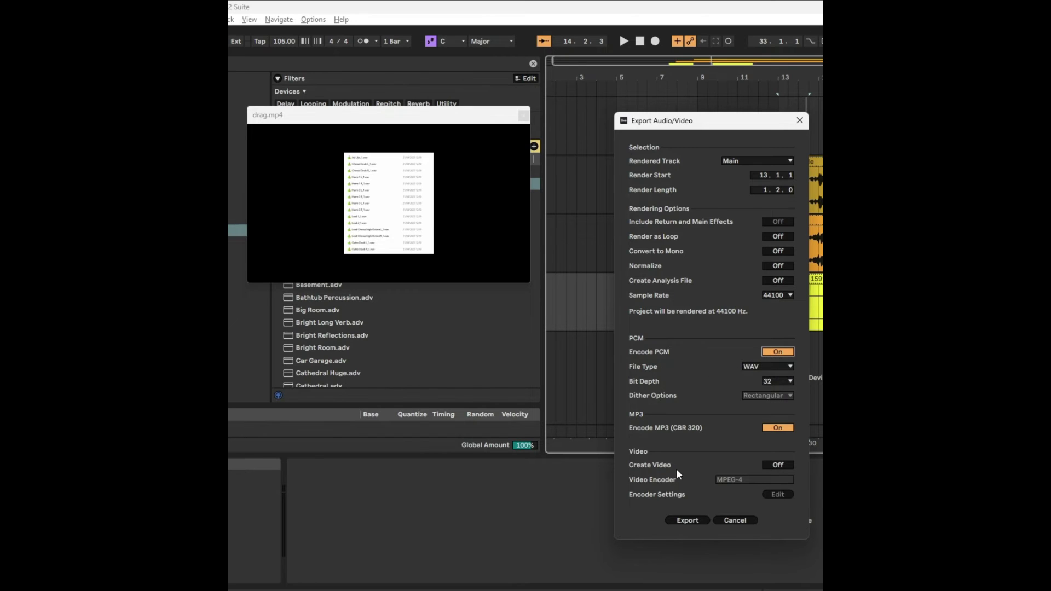
left_click(782, 464)
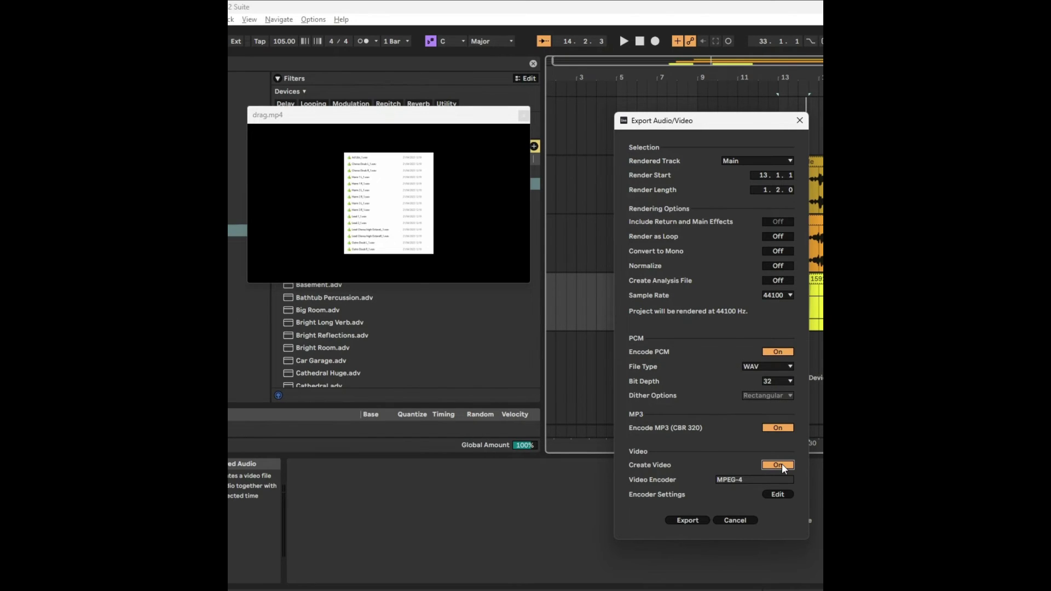
Step: Examine the video encoder and its resolution, frame rate and bit rate options, leaving the encoder settings without applying changes
left_click(745, 478)
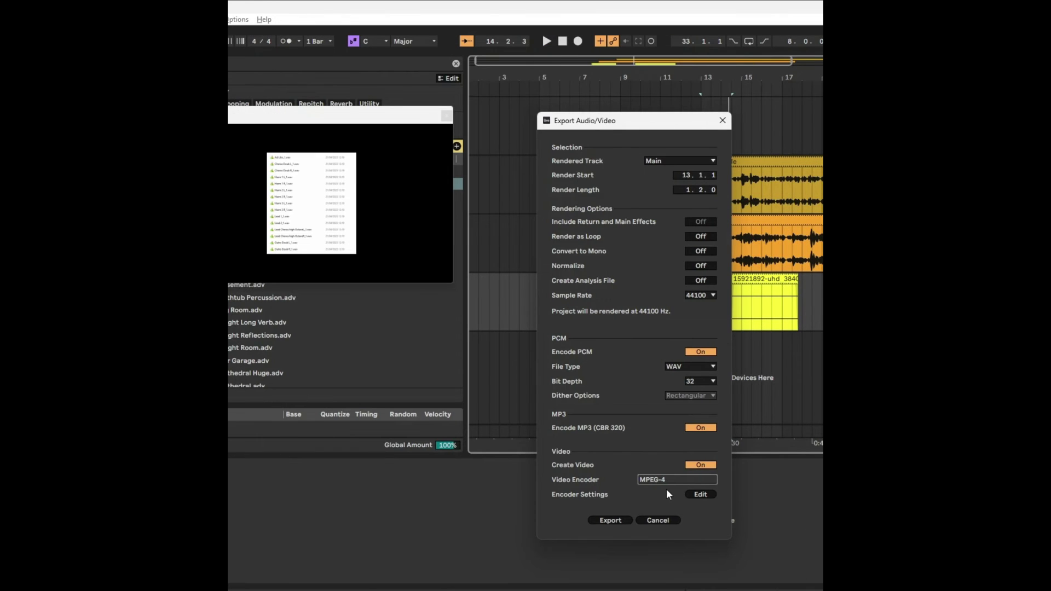
left_click(700, 495)
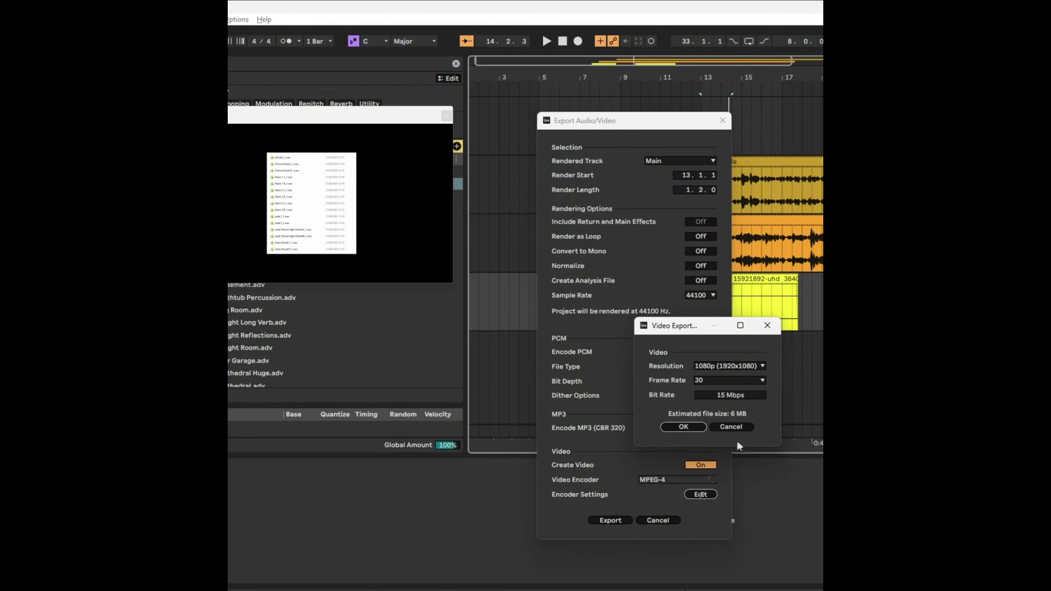
left_click(708, 366)
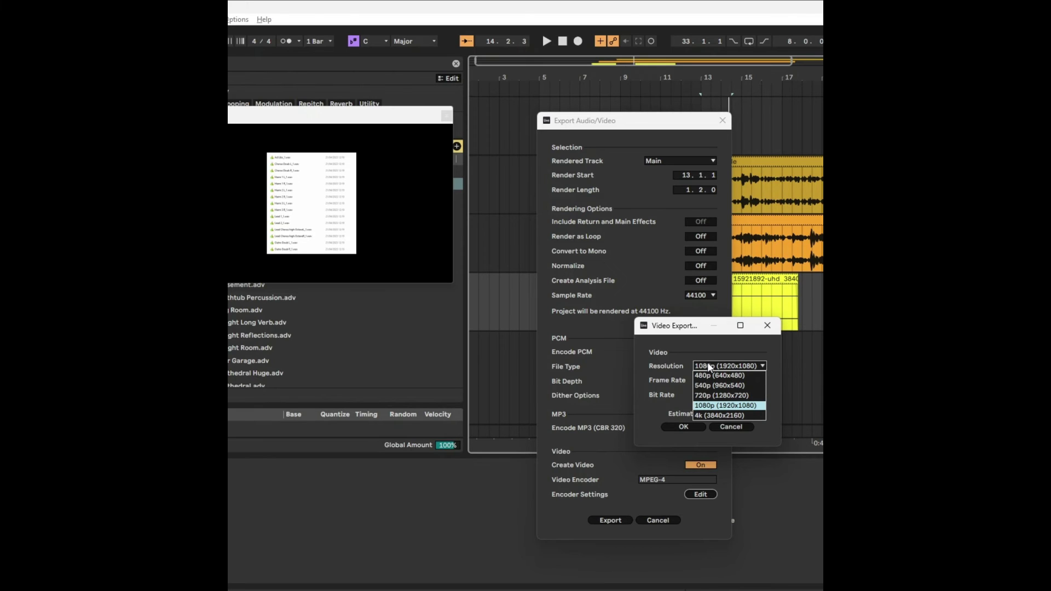
left_click(702, 381)
left_click(703, 382)
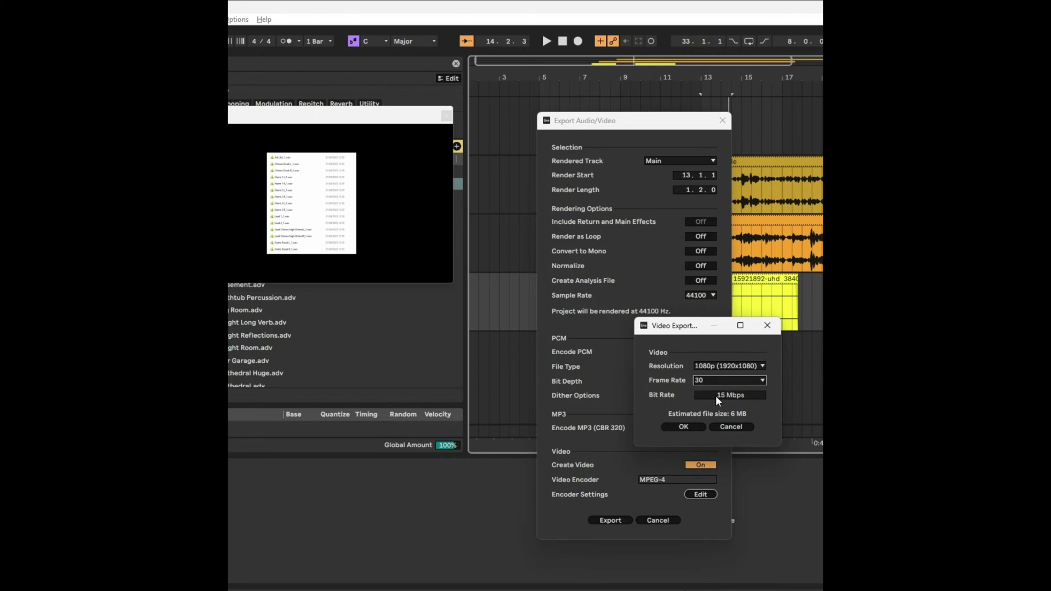
left_click(715, 395)
left_click(730, 427)
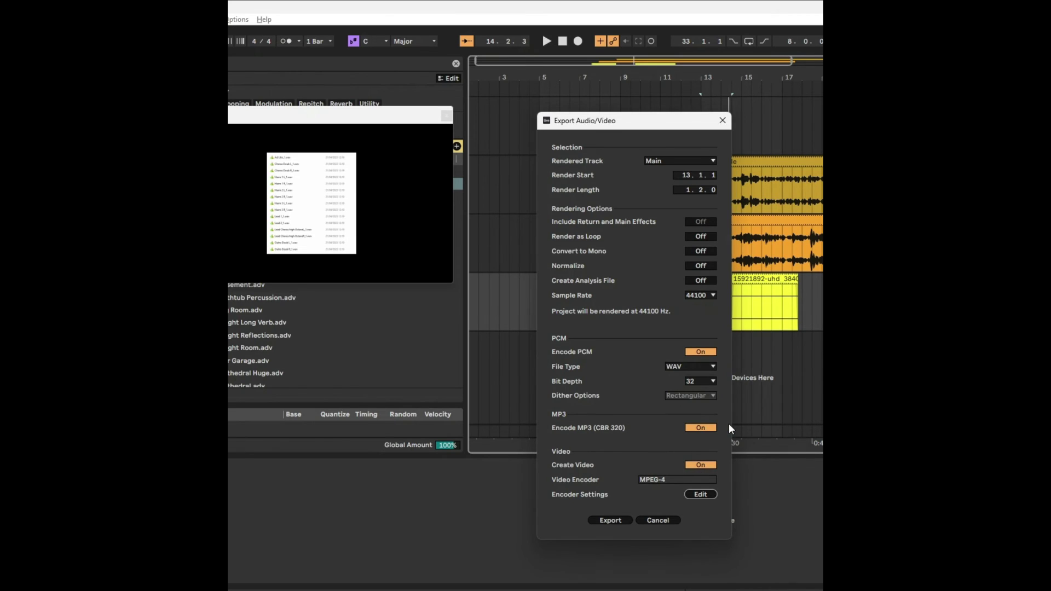